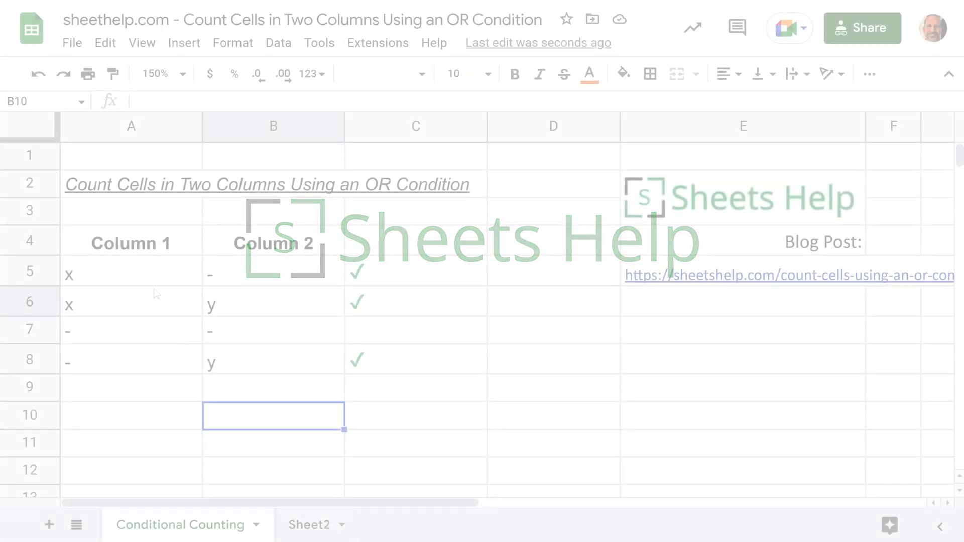
Review the two-column sample data in A5:B8, row by row
{"action": "left_click_drag", "start_coordinate": [150, 274], "coordinate": [236, 351]}
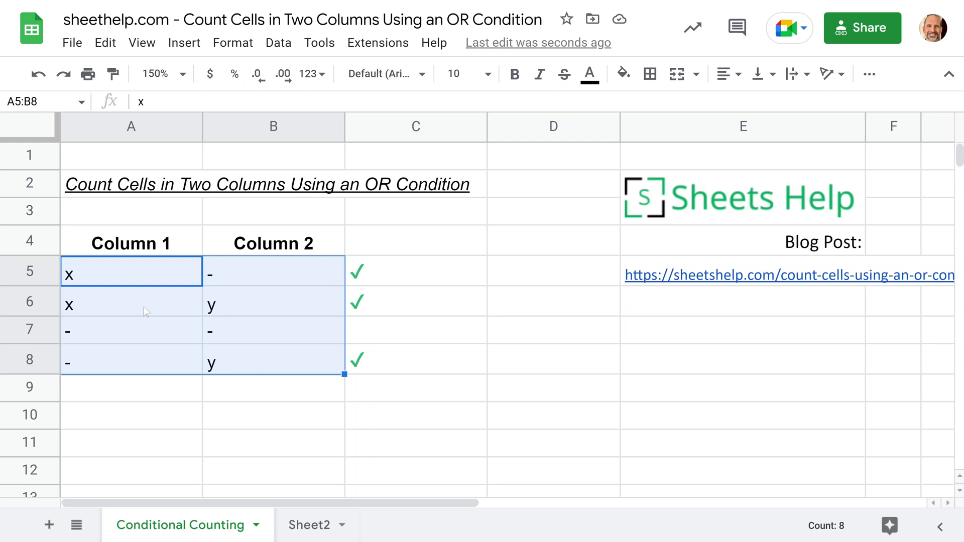
{"action": "left_click", "coordinate": [134, 278]}
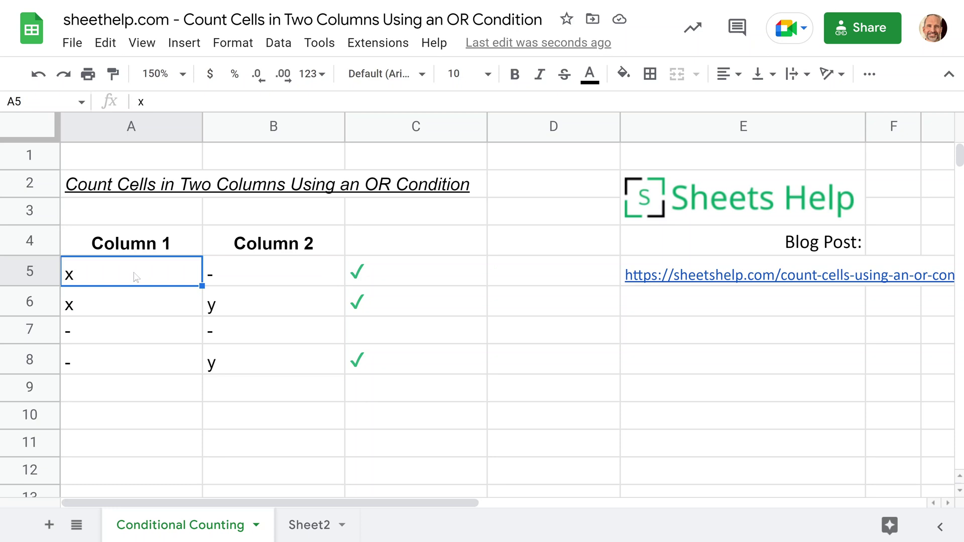
{"action": "left_click", "coordinate": [262, 274]}
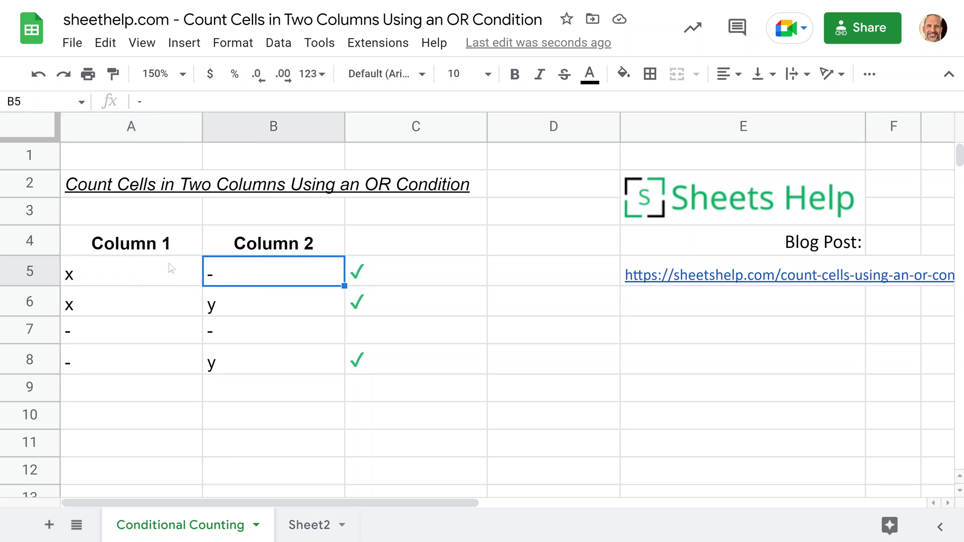
{"action": "left_click_drag", "start_coordinate": [146, 270], "coordinate": [224, 271]}
{"action": "left_click_drag", "start_coordinate": [185, 305], "coordinate": [217, 308]}
{"action": "left_click_drag", "start_coordinate": [186, 362], "coordinate": [240, 368]}
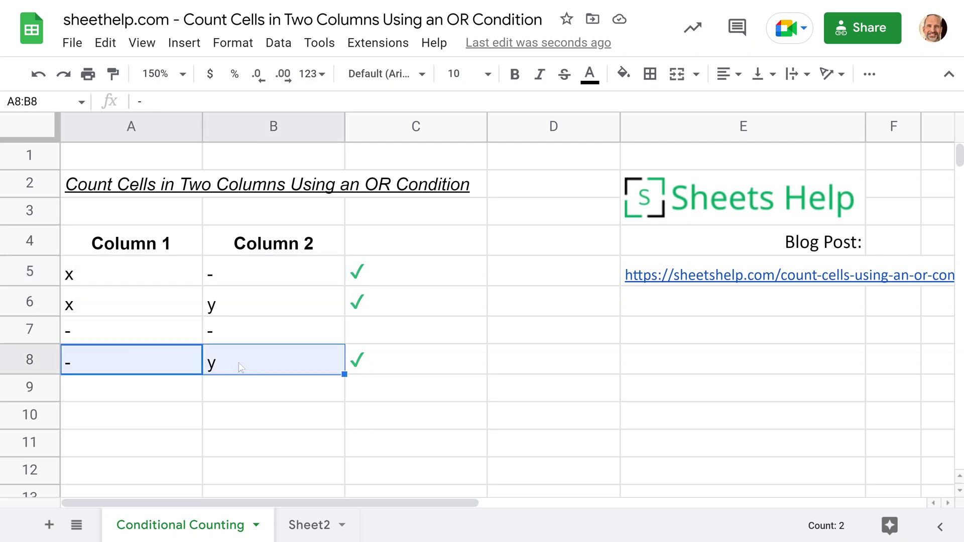
In B10, begin =QUERY( with A5:B8 as the data range, followed by a comma
{"action": "left_click", "coordinate": [229, 418]}
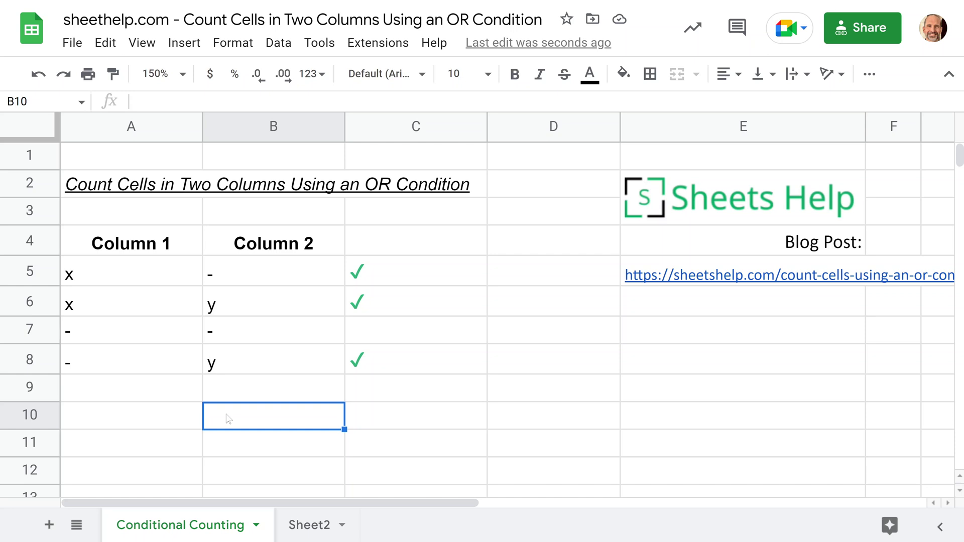
{"action": "key", "text": "Up"}
{"action": "key", "text": "Up"}
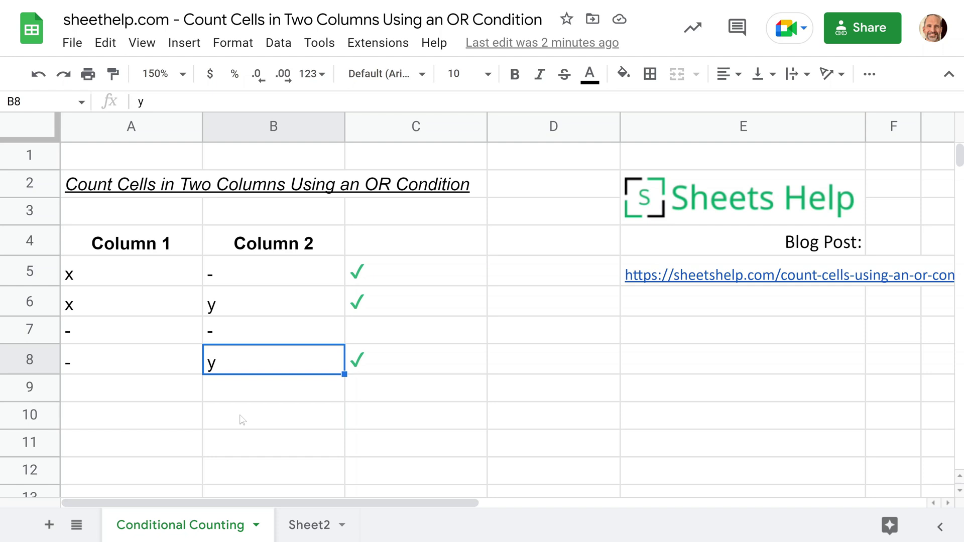
{"action": "left_click", "coordinate": [242, 420]}
{"action": "type", "text": "=QUERY(A5:B8,\"select count(A) where A='x' OR B='y' label count(A) ''\")"}
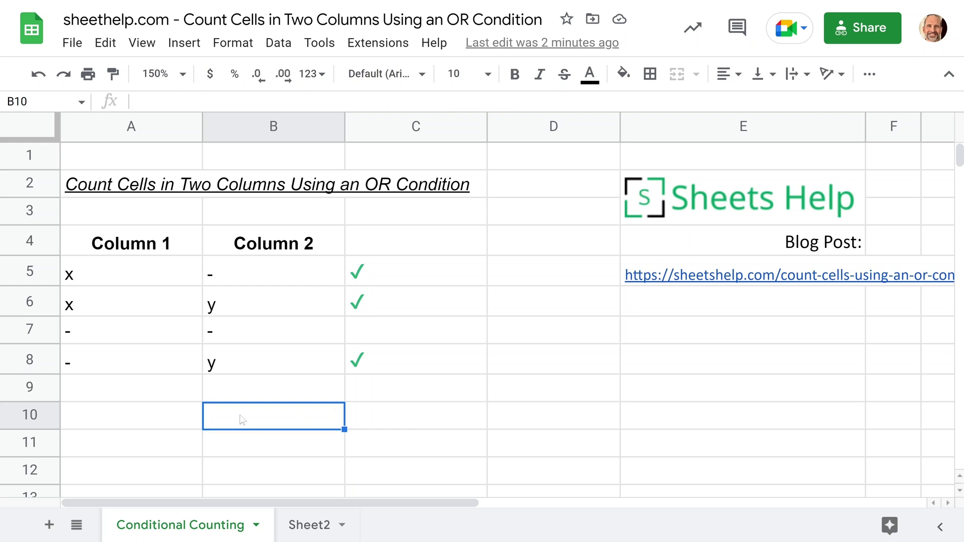
{"action": "type", "text": "=QUER"}
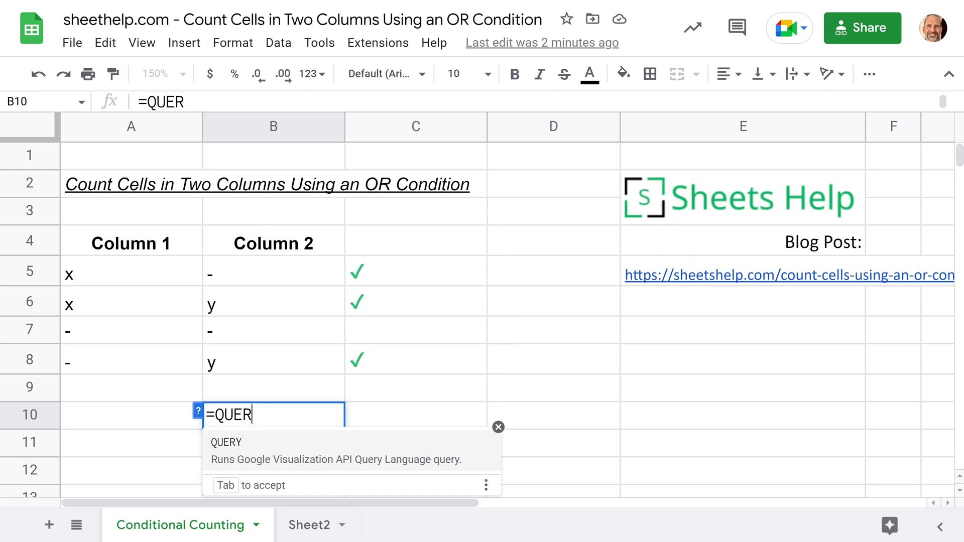
{"action": "type", "text": "Y("}
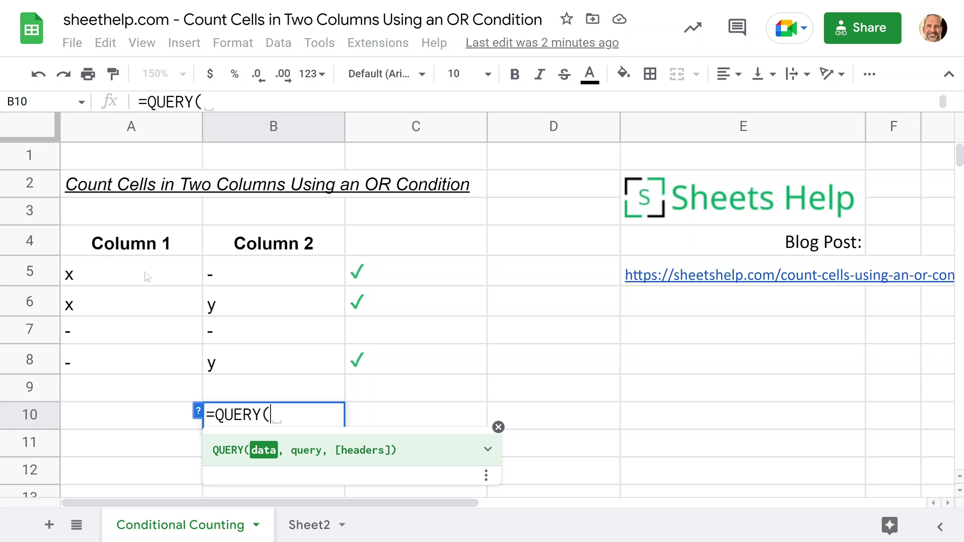
{"action": "left_click_drag", "start_coordinate": [147, 277], "coordinate": [245, 364]}
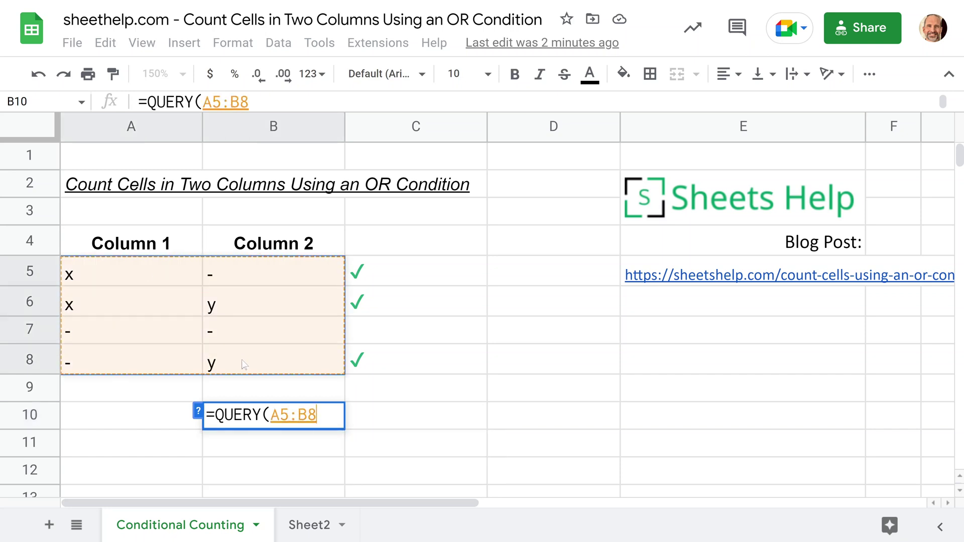
{"action": "type", "text": ","}
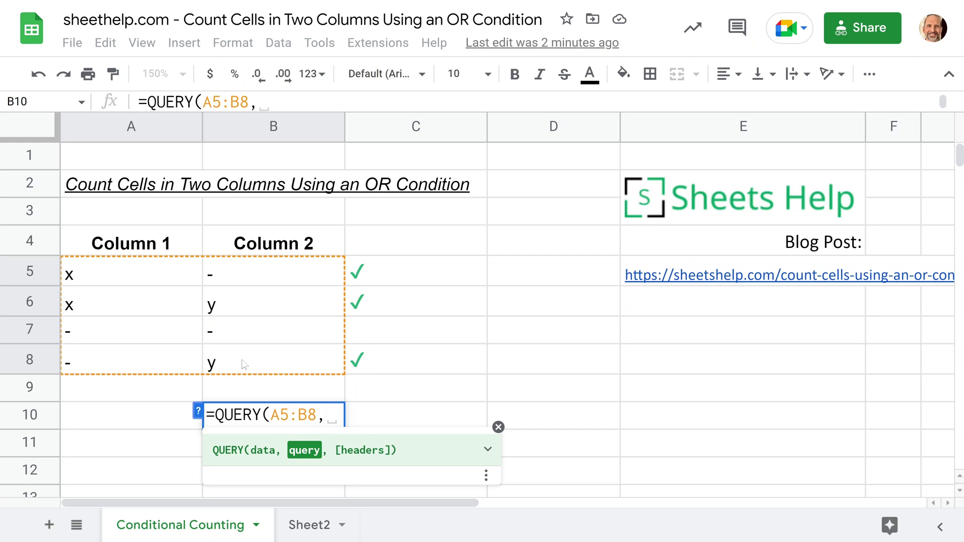
Add the quoted query string "select count(A)" after the range
{"action": "type", "text": "\""}
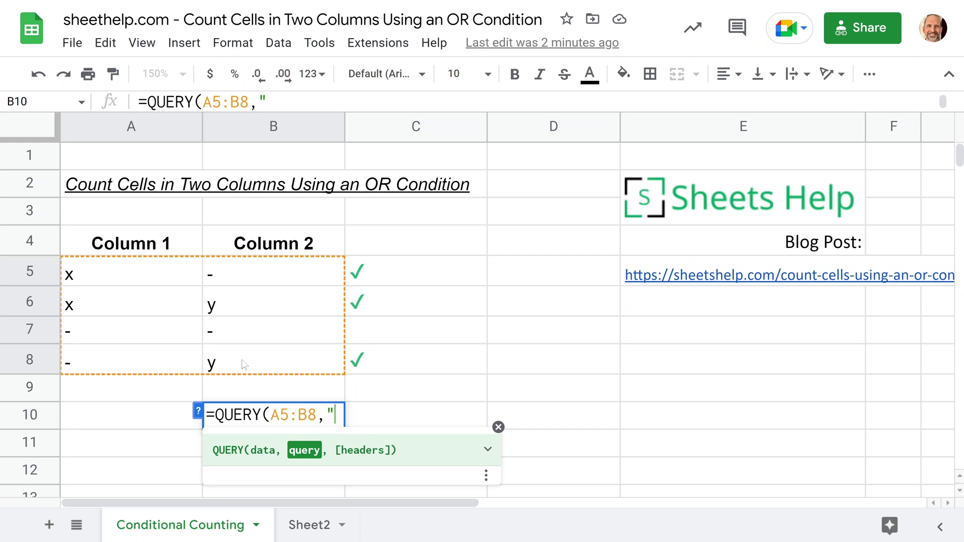
{"action": "type", "text": "\""}
{"action": "key", "text": "Left"}
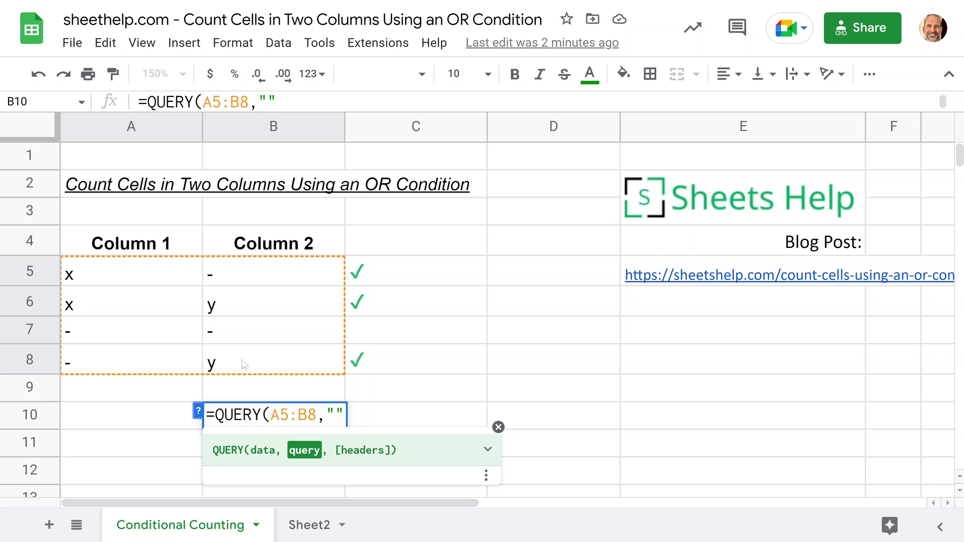
{"action": "type", "text": "S"}
{"action": "key", "text": "BackSpace"}
{"action": "type", "text": "select "}
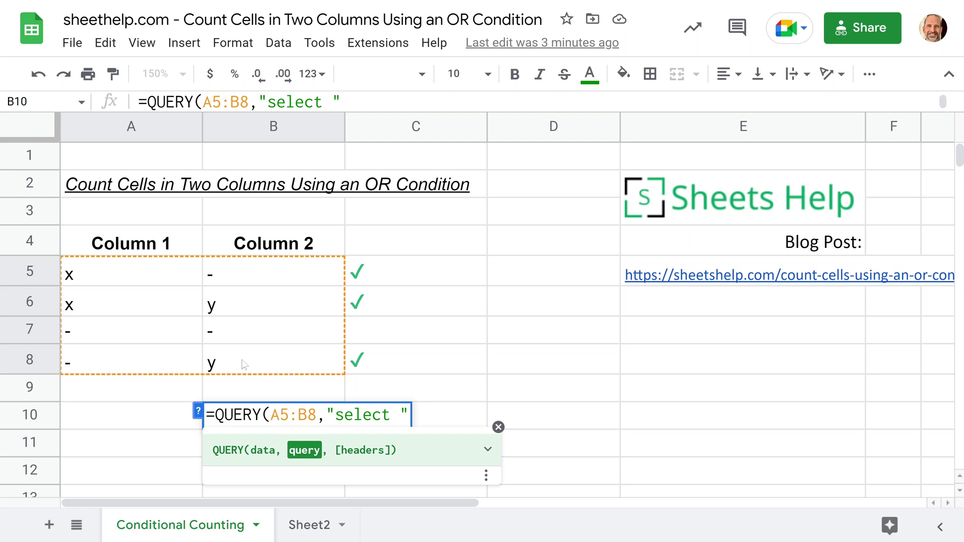
{"action": "type", "text": "count("}
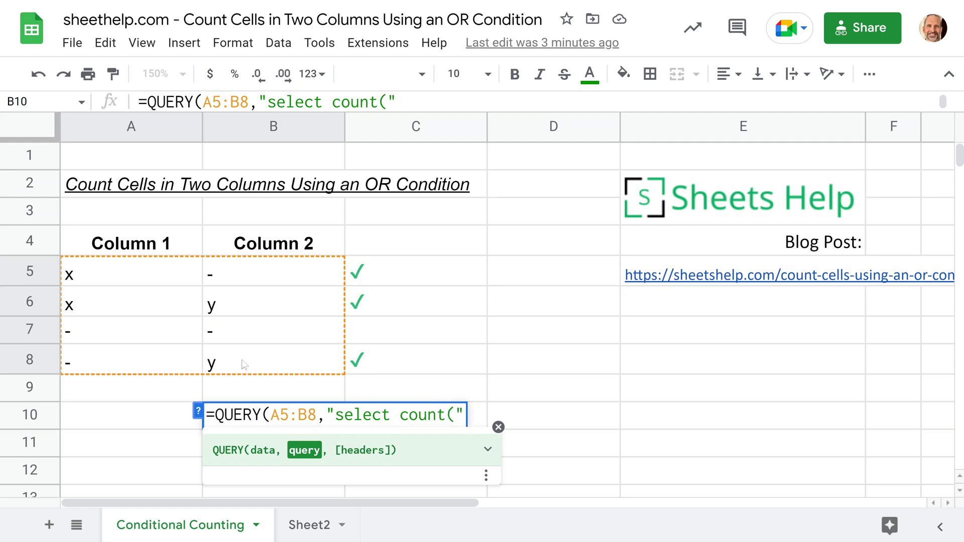
{"action": "type", "text": "A)"}
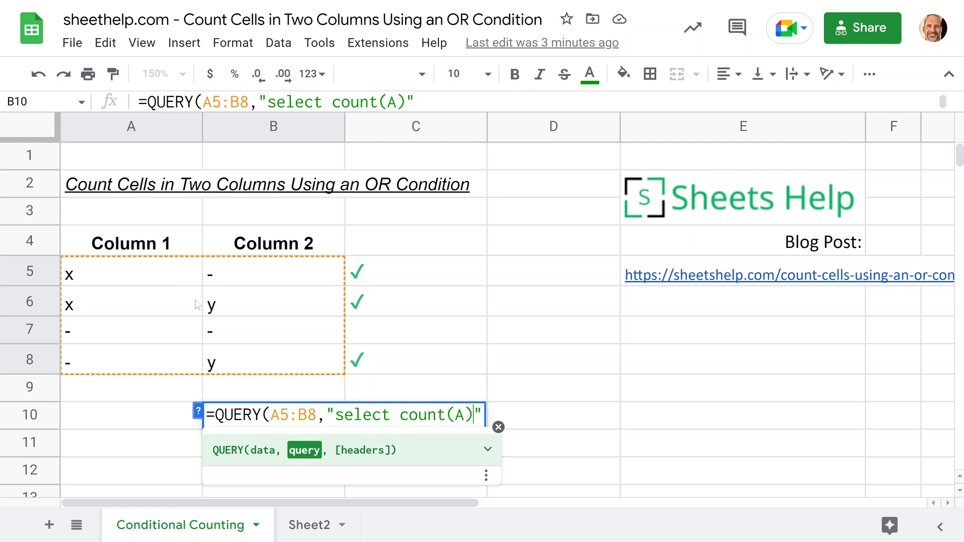
Extend the query string with the condition where A='x' OR B='y'
{"action": "type", "text": "where"}
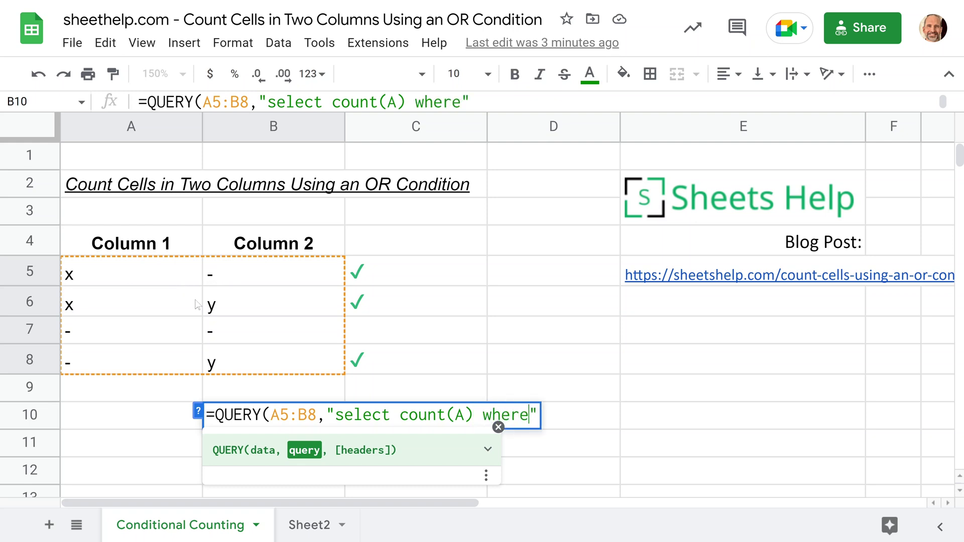
{"action": "type", "text": " A="}
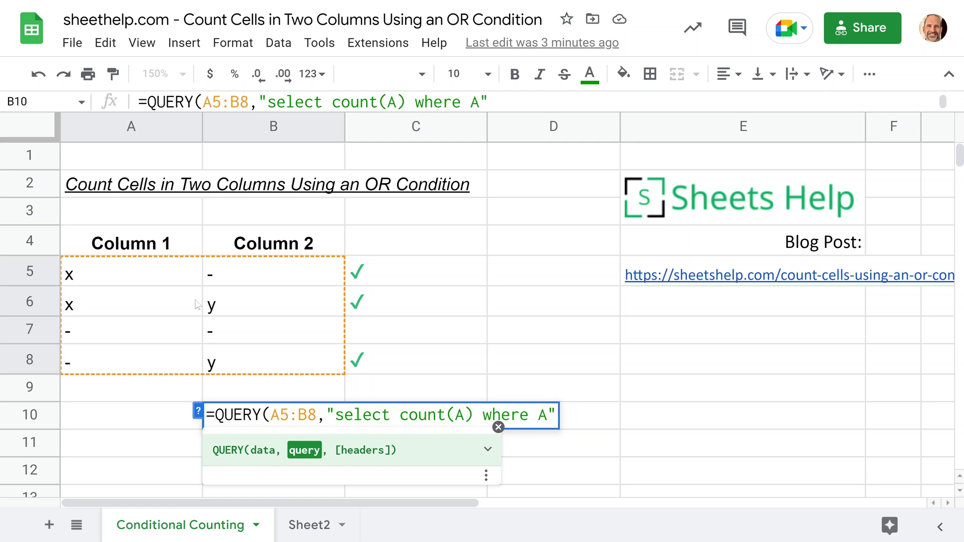
{"action": "type", "text": "'x'"}
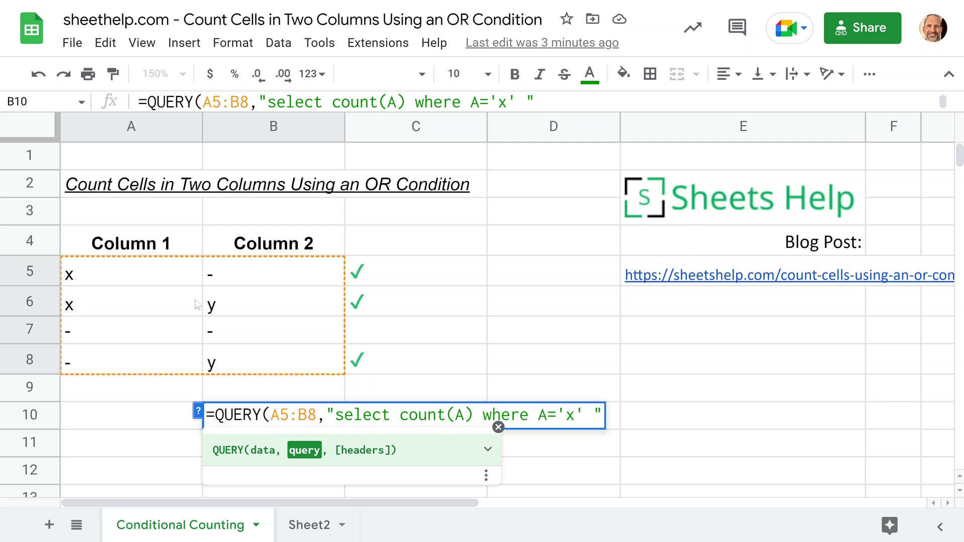
{"action": "type", "text": "OR "}
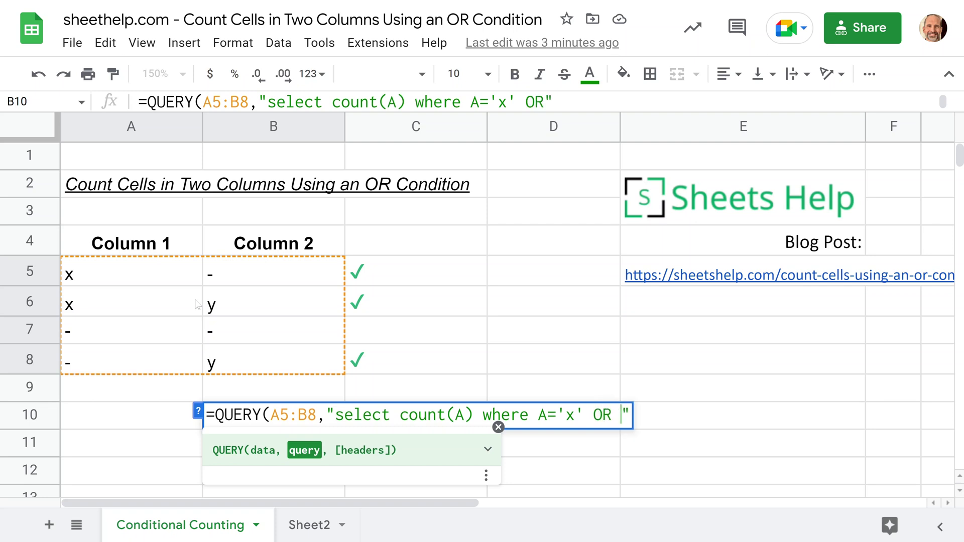
{"action": "type", "text": "B=''"}
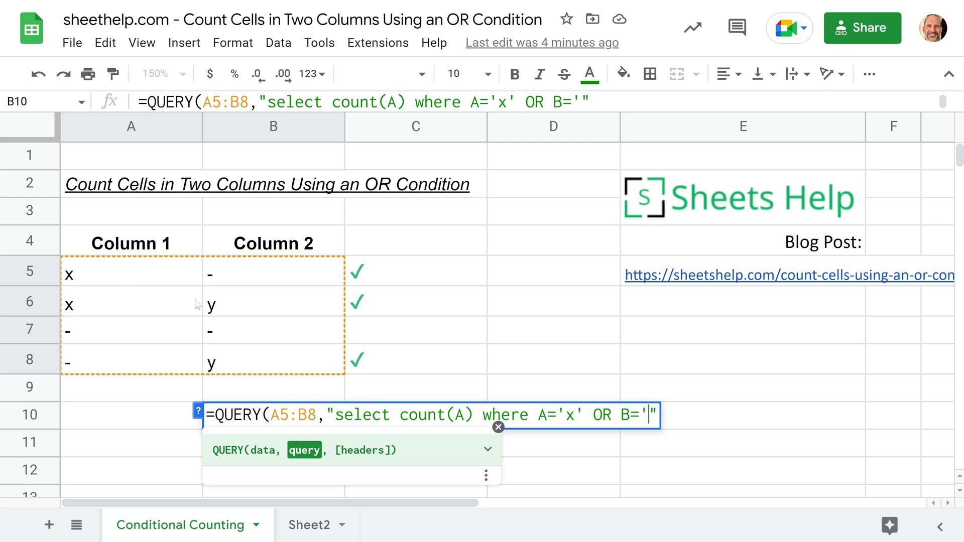
{"action": "type", "text": "y'"}
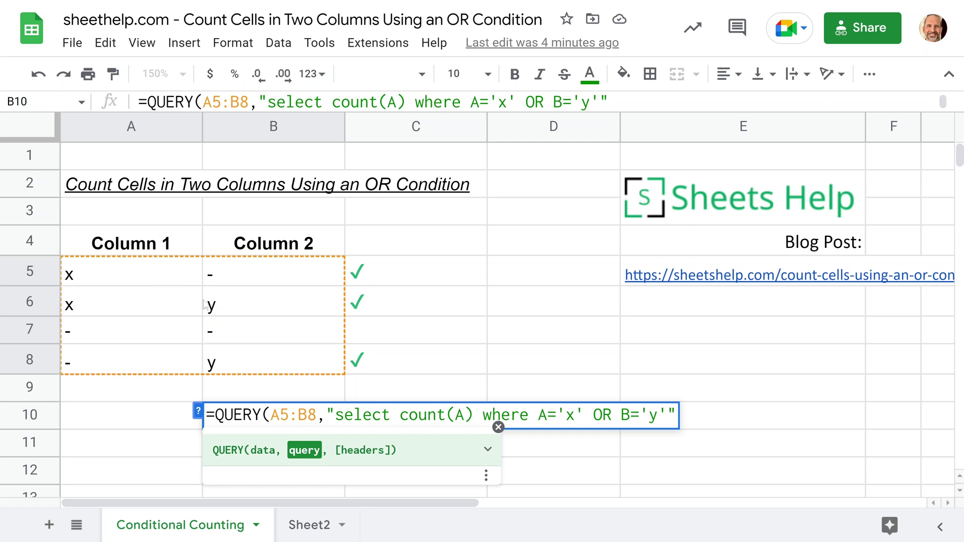
{"action": "left_click_drag", "start_coordinate": [592, 415], "coordinate": [613, 415]}
{"action": "key", "text": "End"}
Close the QUERY formula with a parenthesis, enter it, and reselect B10
{"action": "type", "text": ")"}
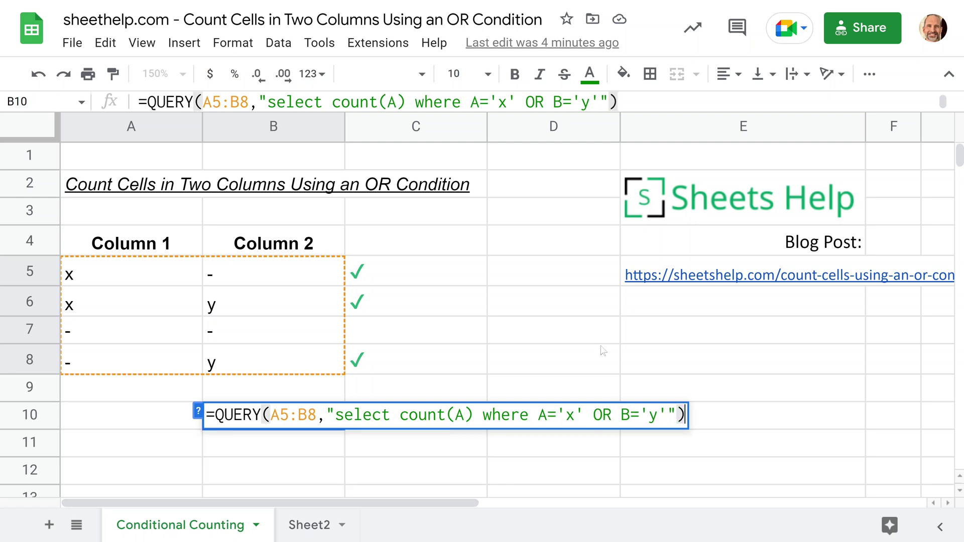
{"action": "key", "text": "Return"}
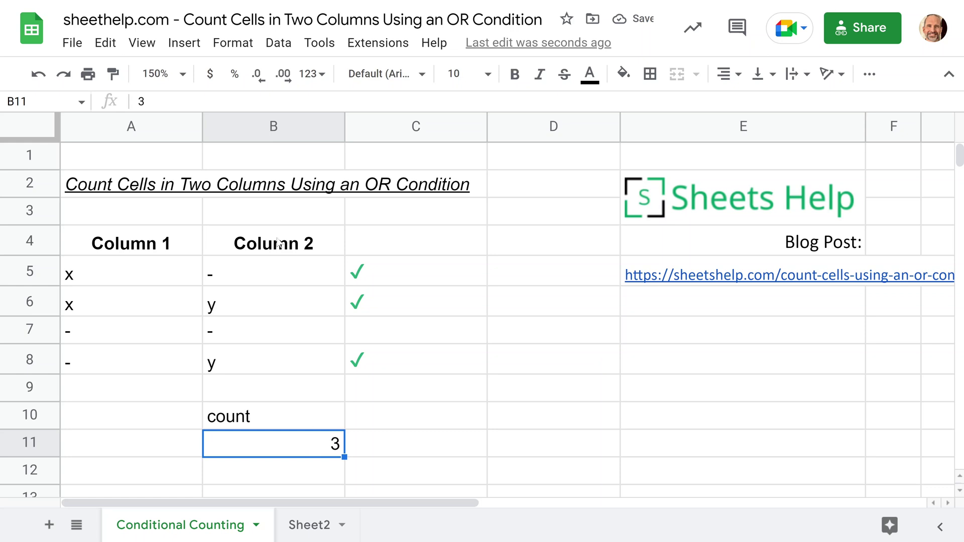
{"action": "left_click", "coordinate": [253, 420]}
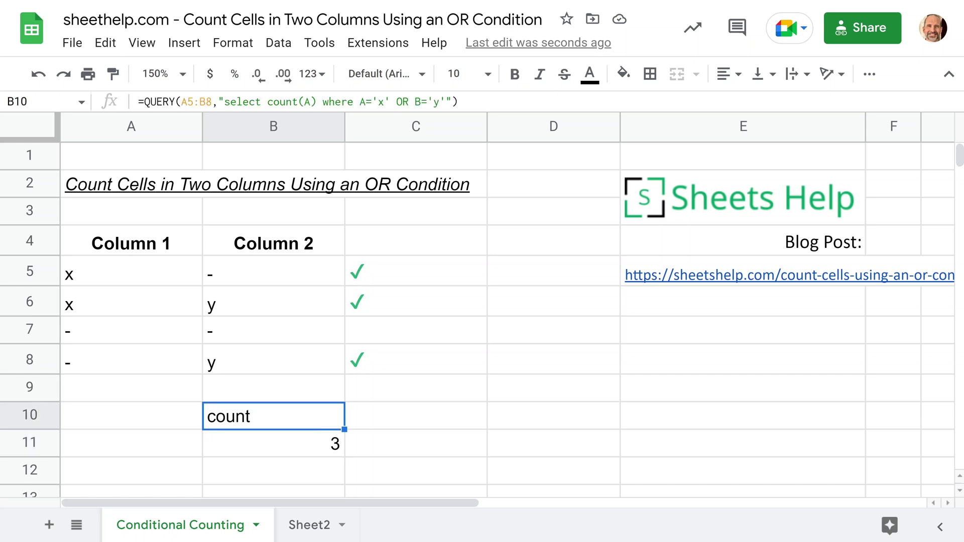
Append label count(A) '' to the query string and confirm B10 shows 3
{"action": "left_click", "coordinate": [445, 102]}
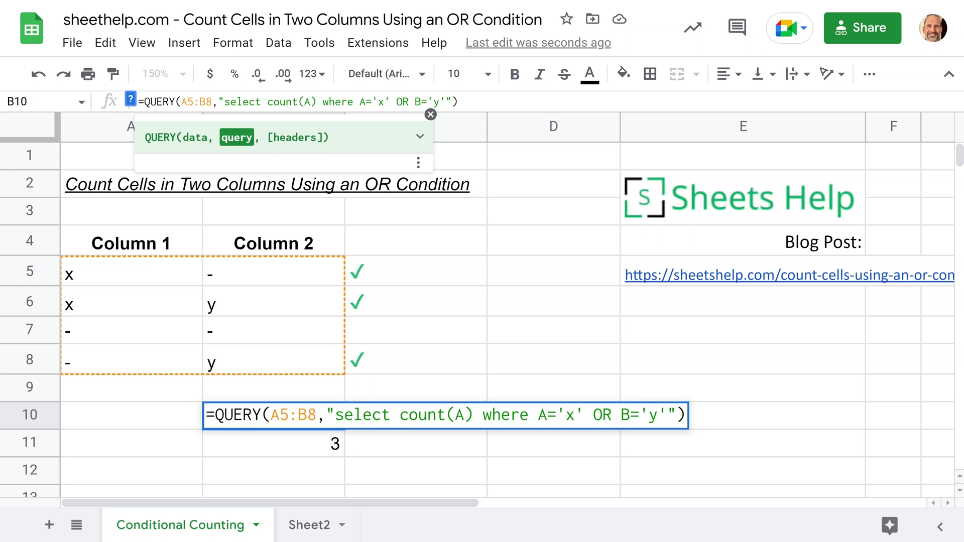
{"action": "type", "text": "label"}
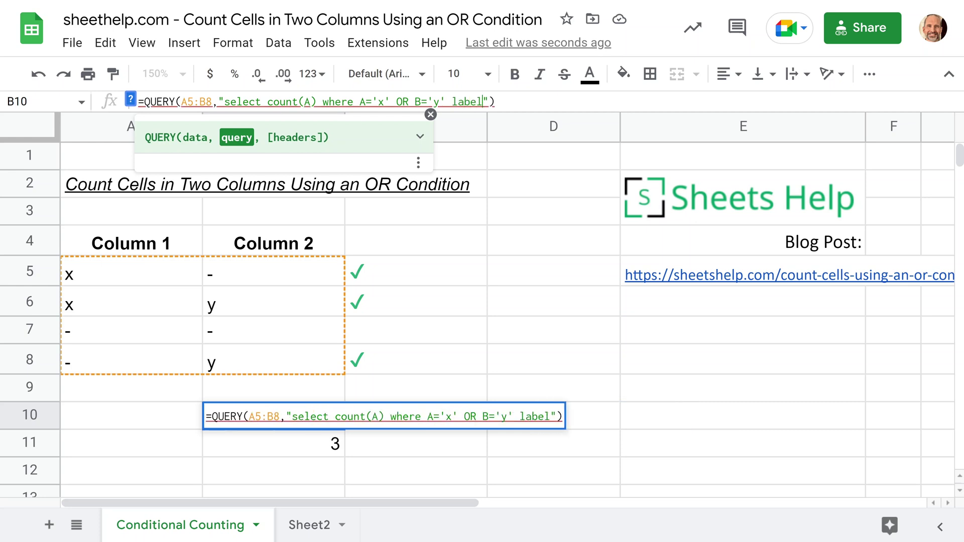
{"action": "type", "text": " count("}
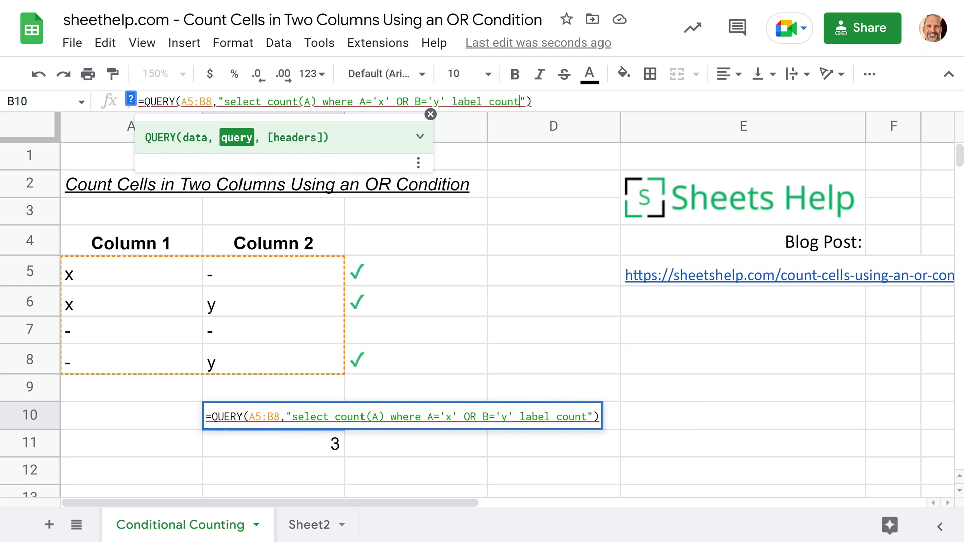
{"action": "type", "text": "A)"}
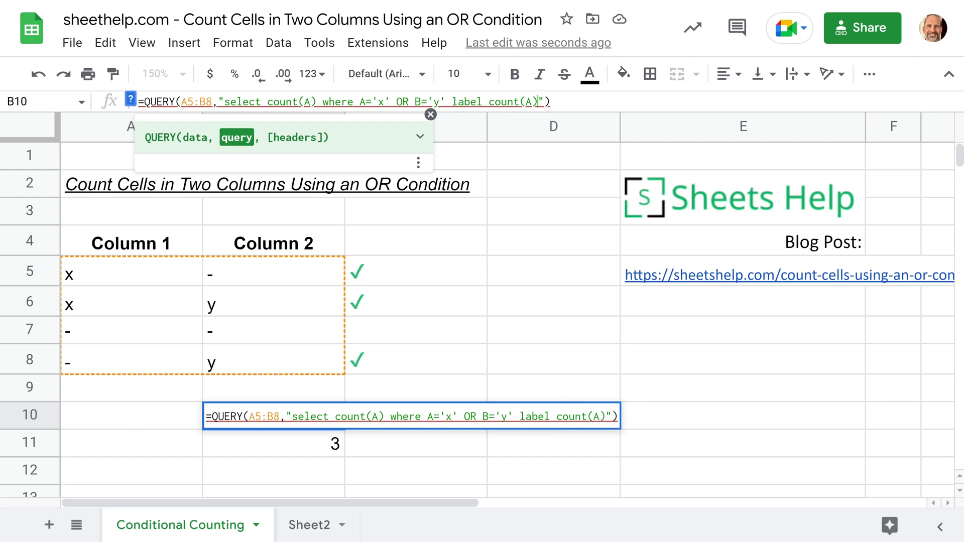
{"action": "type", "text": " '"}
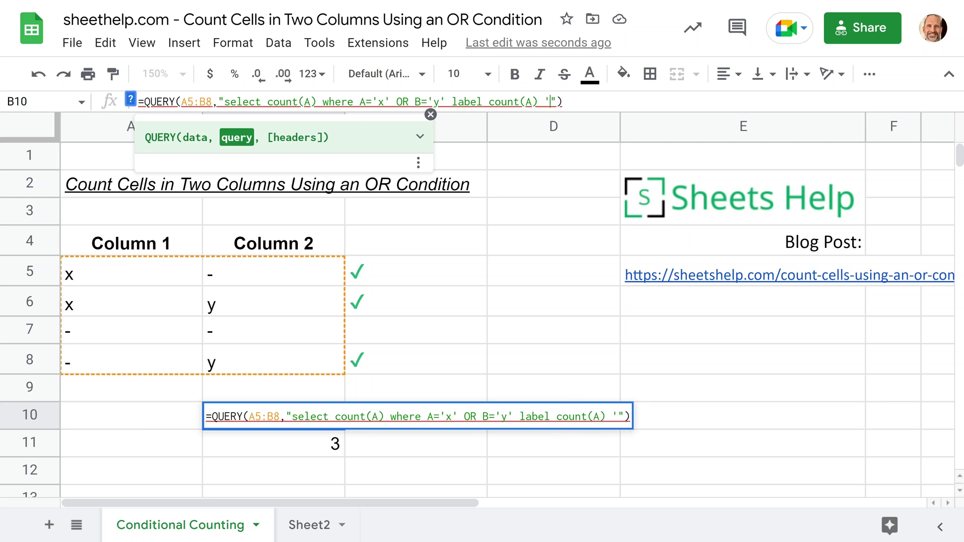
{"action": "type", "text": "'"}
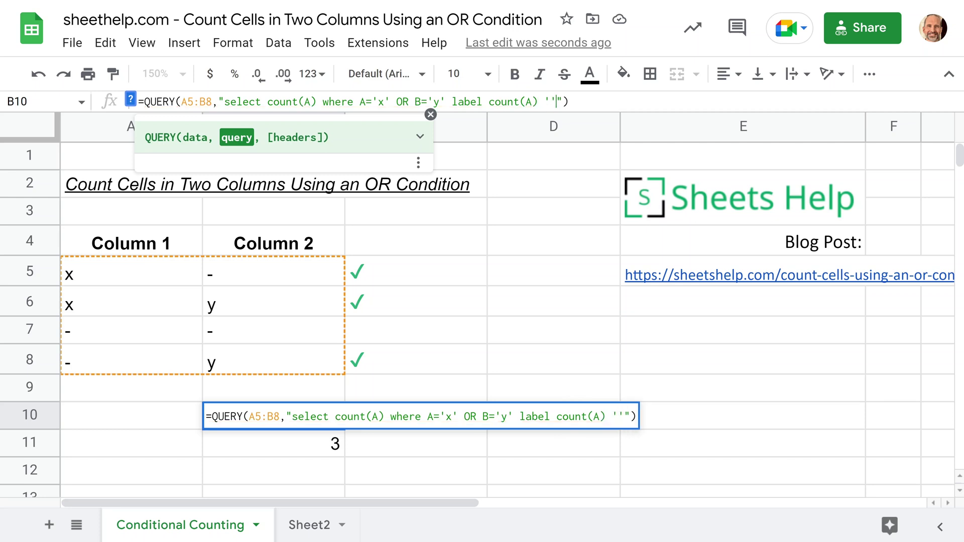
{"action": "key", "text": "Return"}
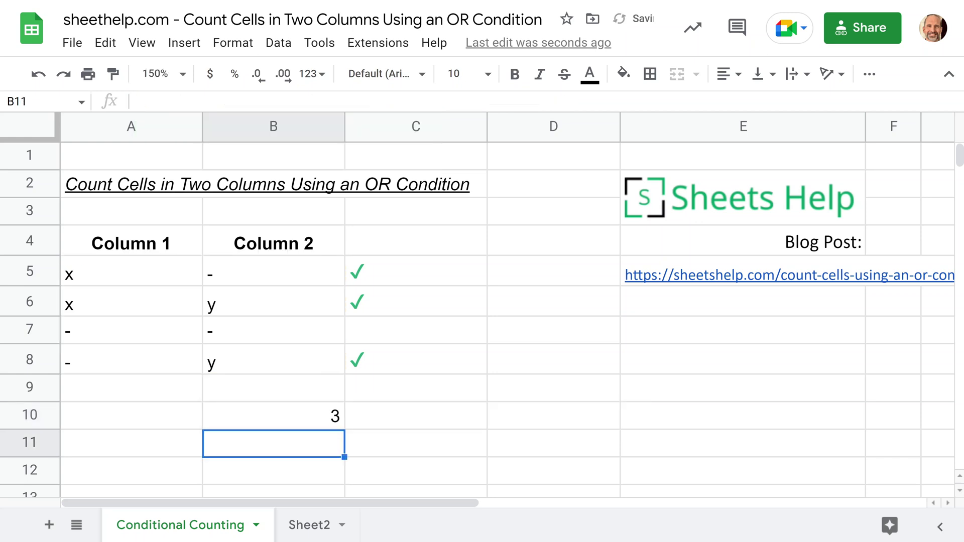
{"action": "left_click", "coordinate": [306, 421]}
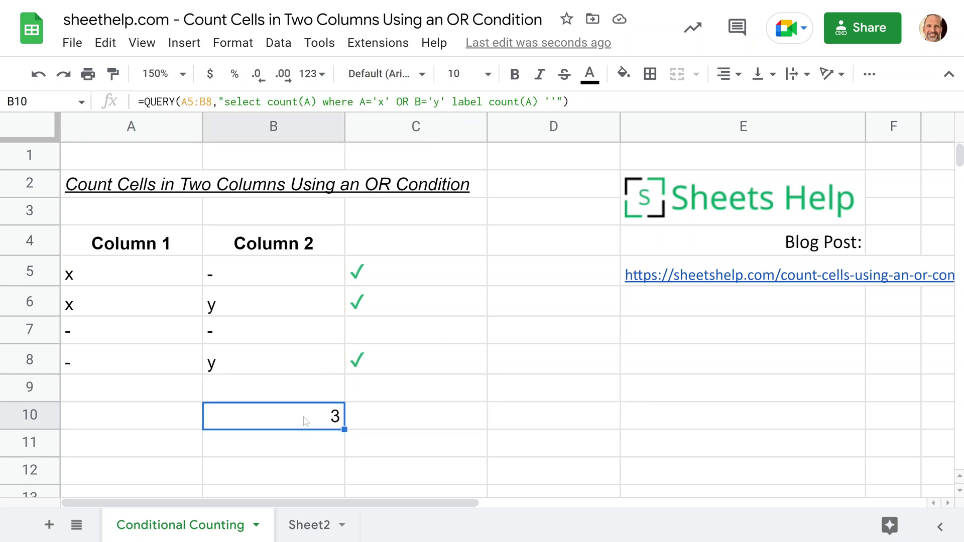